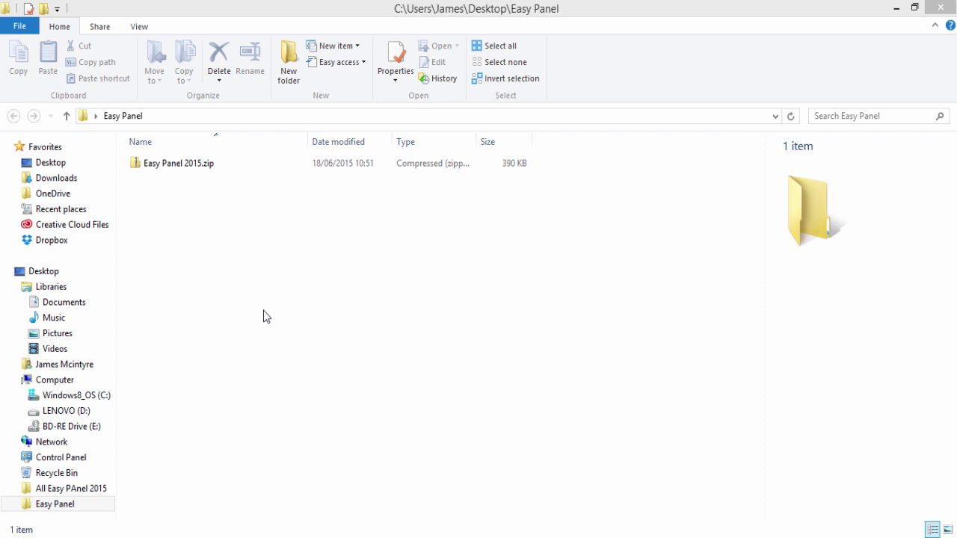
Step: Extract all files from Easy Panel 2015.zip into its suggested Easy Panel 2015 folder
left_click(189, 169)
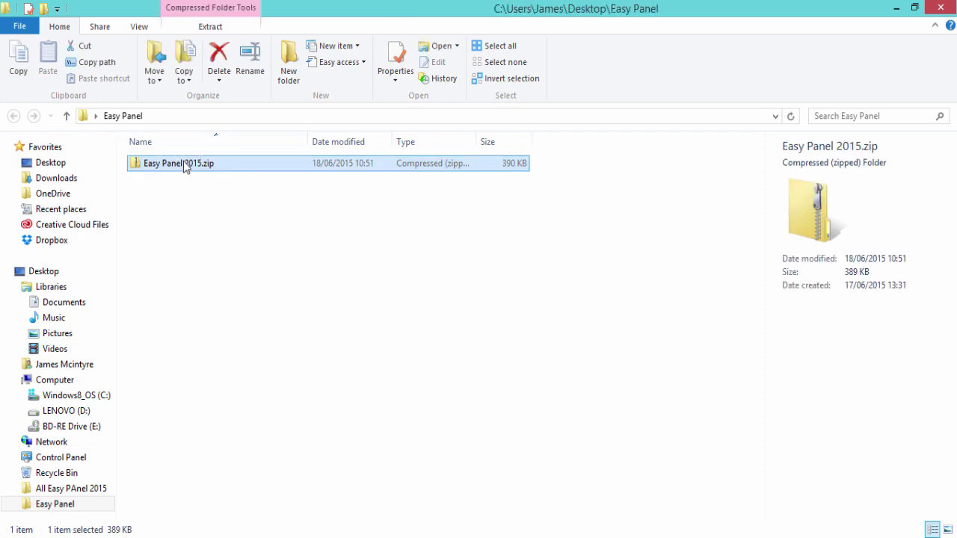
right_click(185, 166)
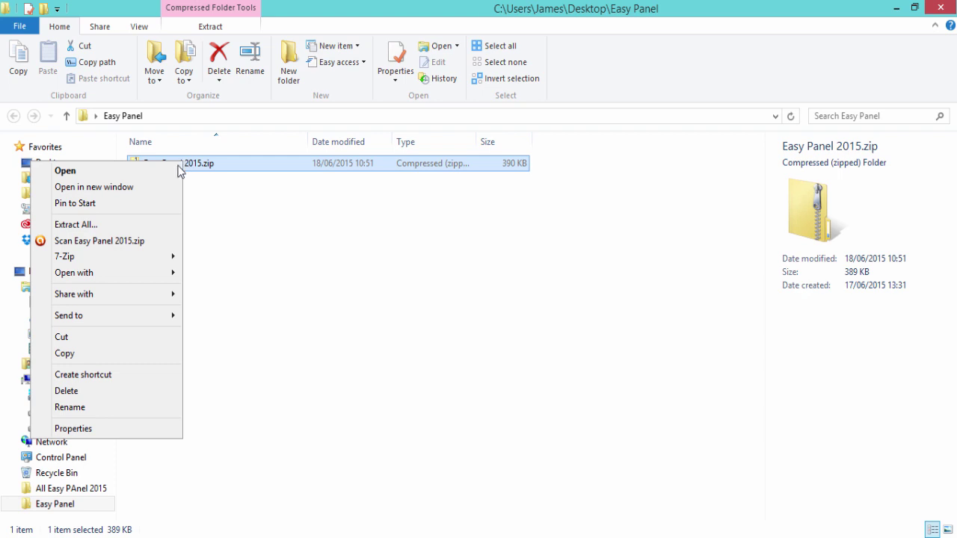
left_click(147, 225)
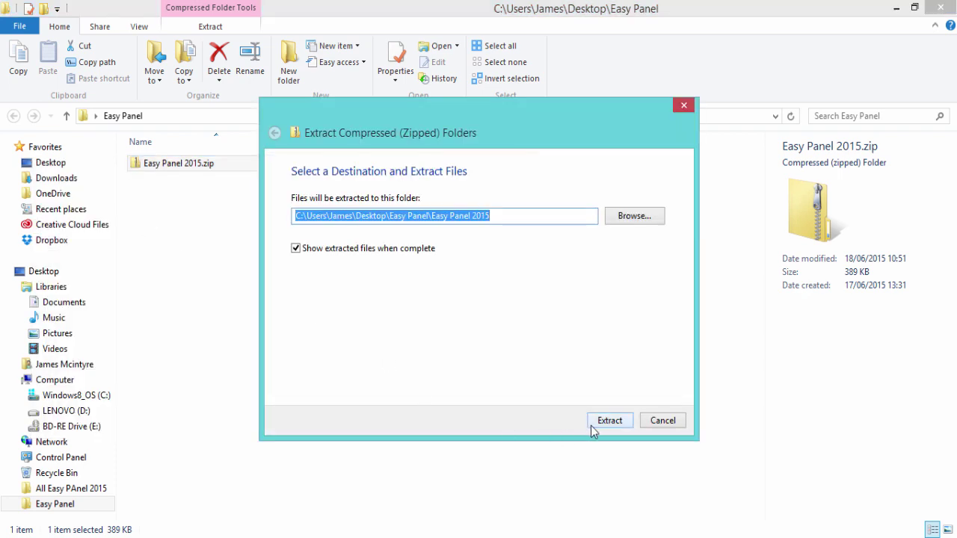
left_click(596, 423)
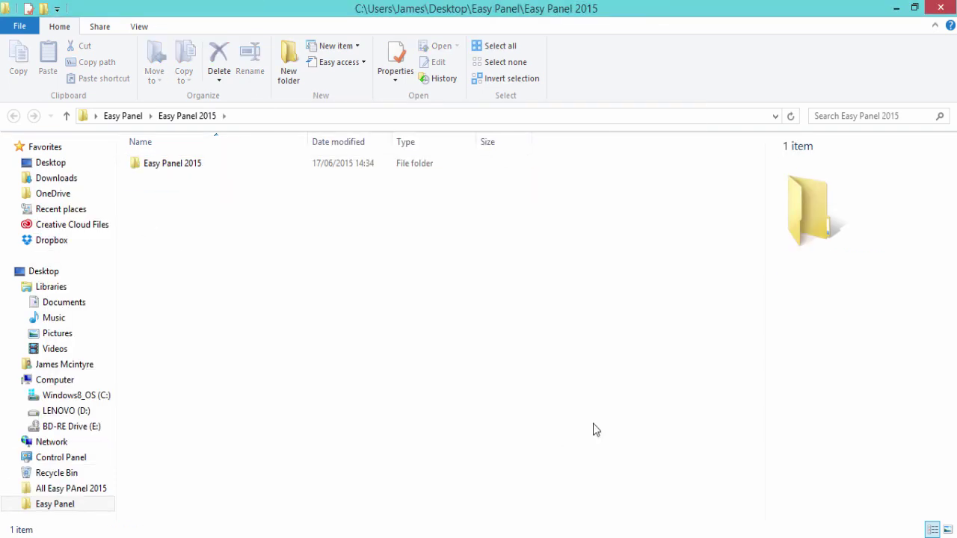
Step: Open Easy Panel 2015, then its inner subfolder, and inspect the Primary Installer and Manual Install zips
double_click(150, 166)
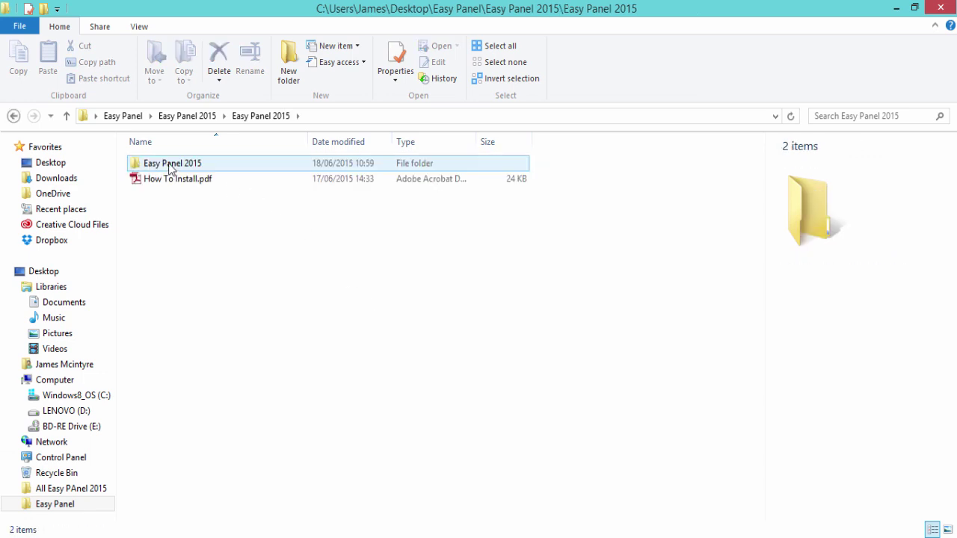
left_click(150, 181)
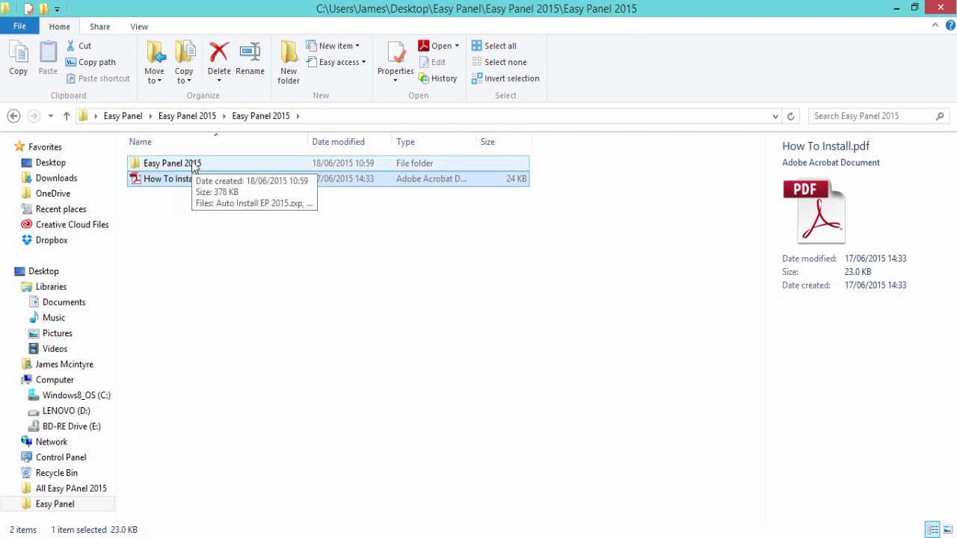
double_click(224, 165)
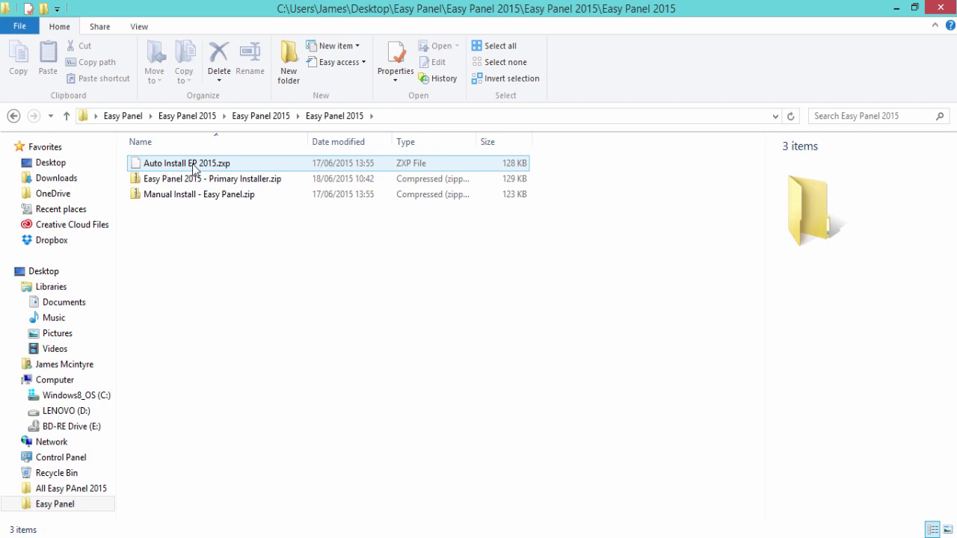
left_click(154, 179)
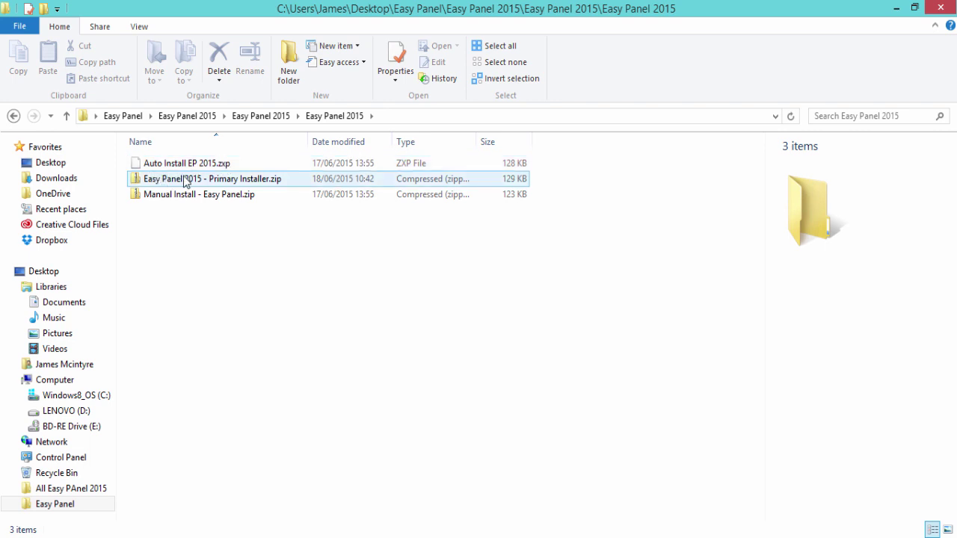
left_click(169, 198)
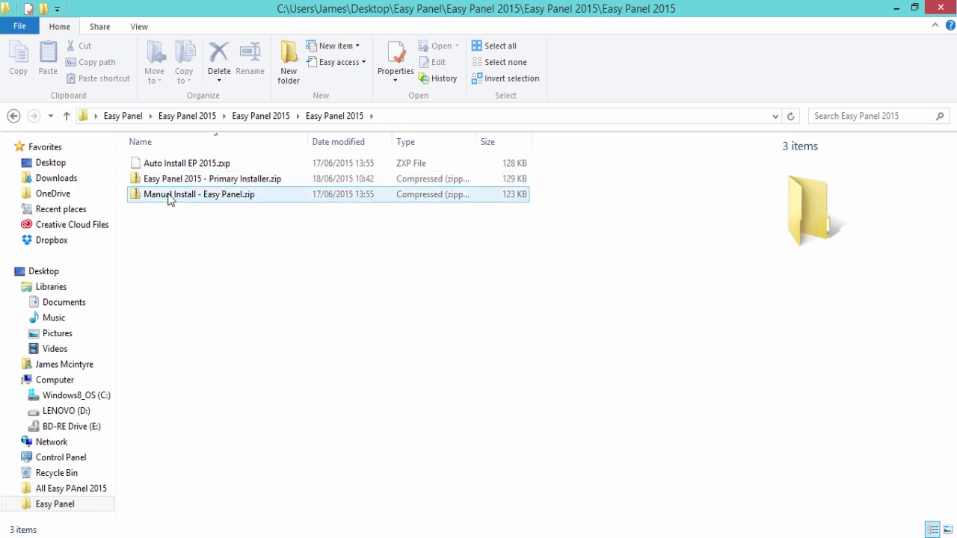
left_click(229, 196)
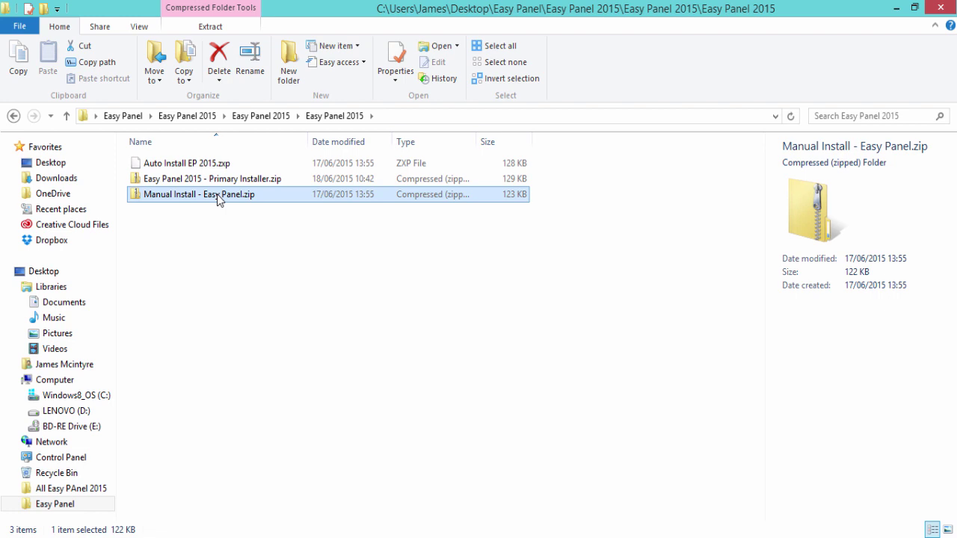
Step: Extract Easy Panel 2015 - Primary Installer.zip, check it holds Install.jsxbin, and return to the installer files
right_click(224, 181)
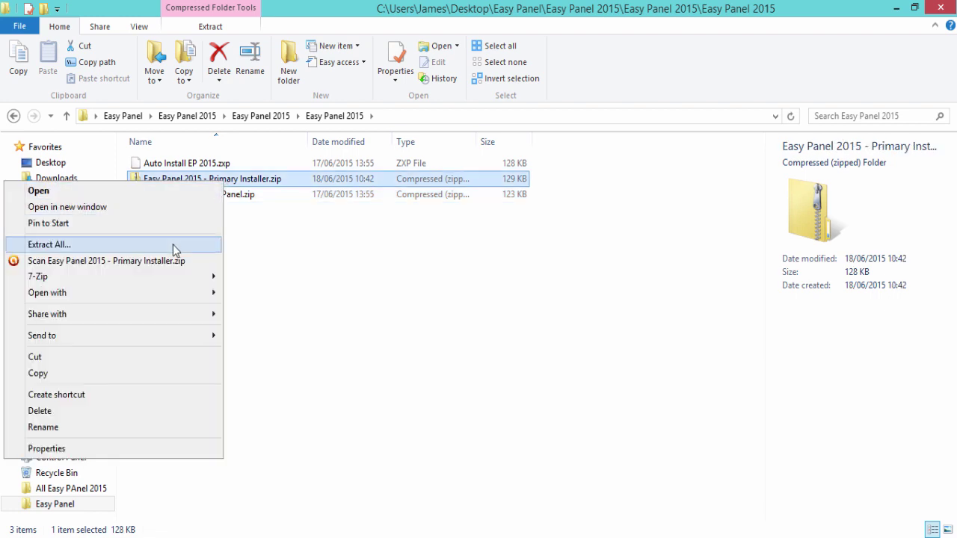
left_click(173, 245)
left_click(597, 419)
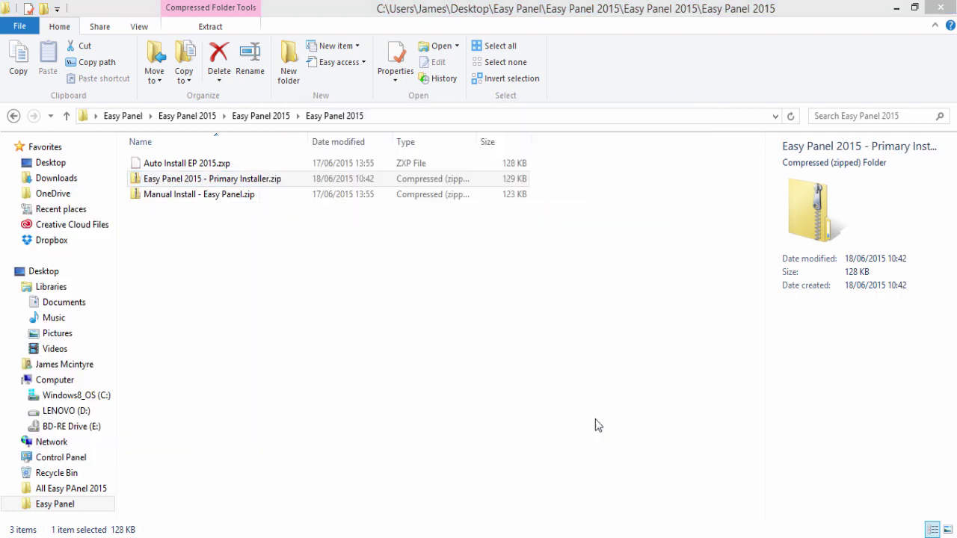
double_click(192, 167)
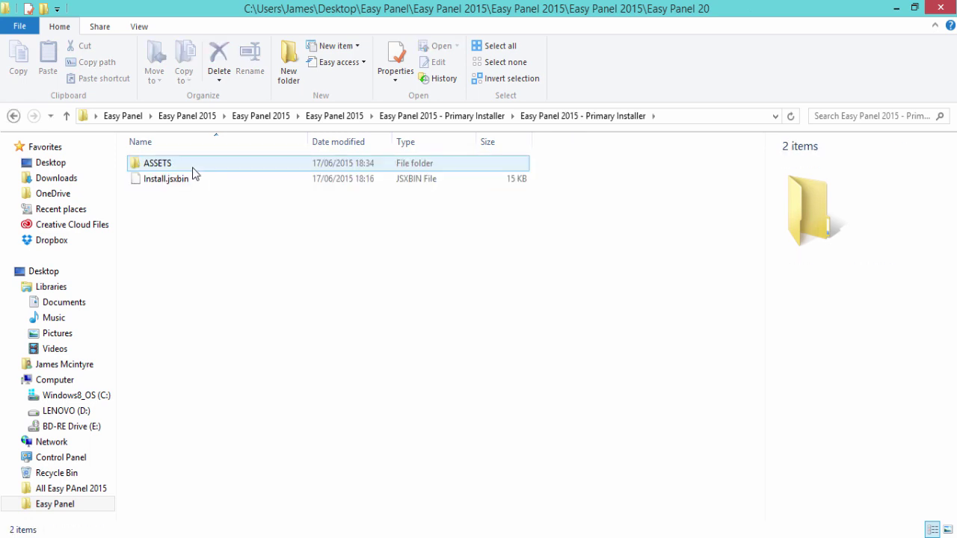
left_click(147, 182)
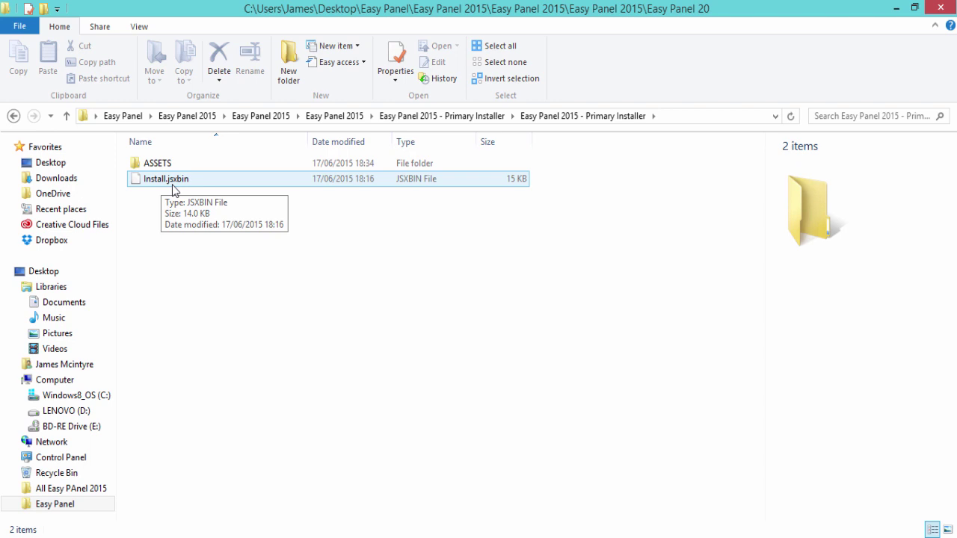
key("alt+Up")
key("alt+Up")
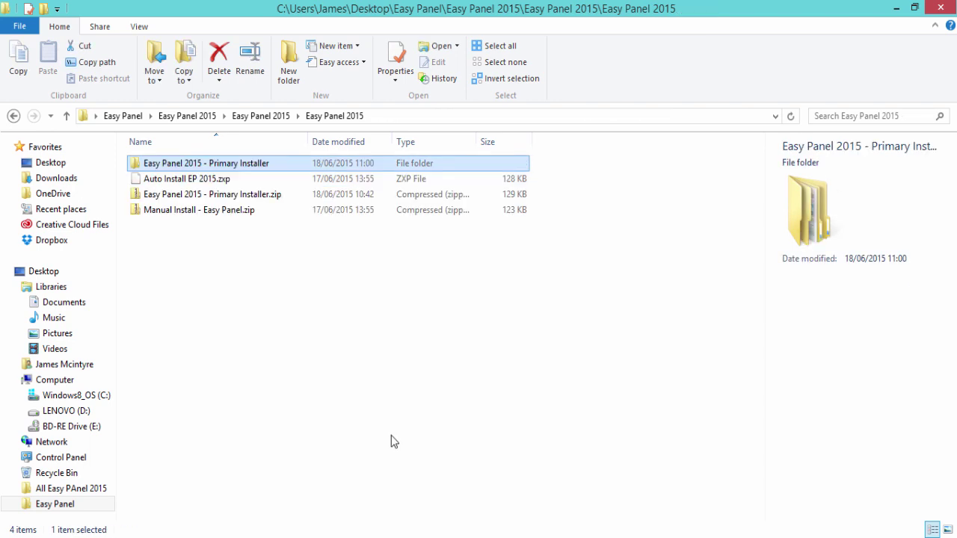
Step: Launch Photoshop CC as administrator from its Start screen tile
key("super")
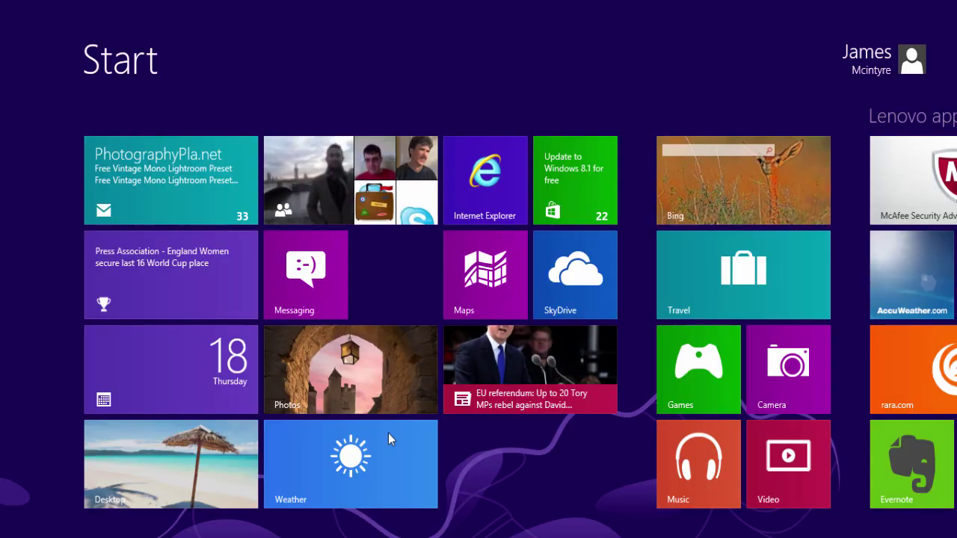
scroll(388, 433, "down", 5)
scroll(479, 321, "down", 5)
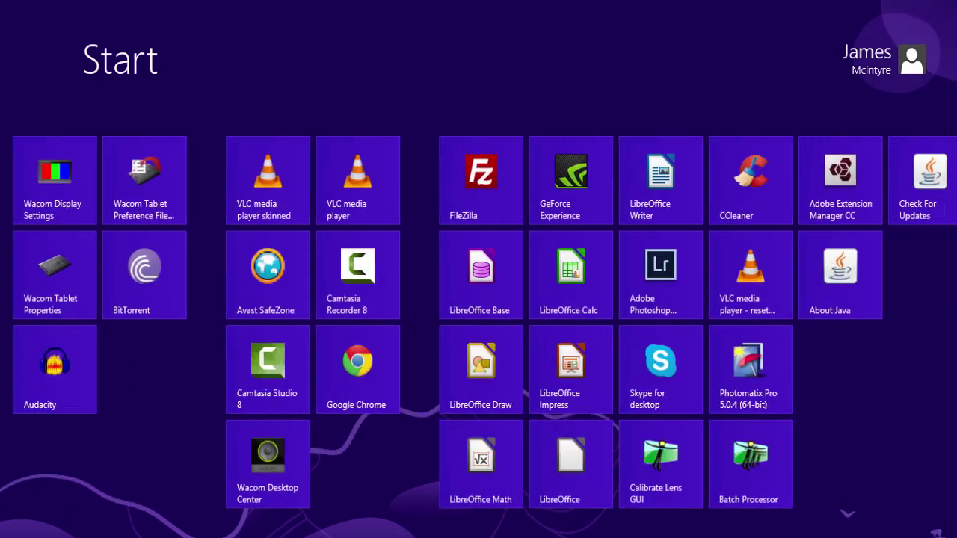
right_click(830, 383)
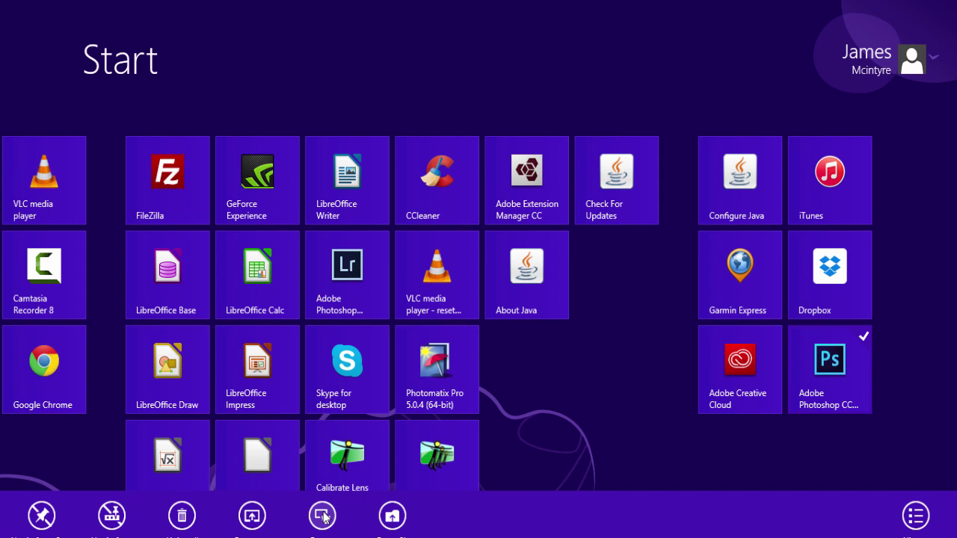
left_click(324, 516)
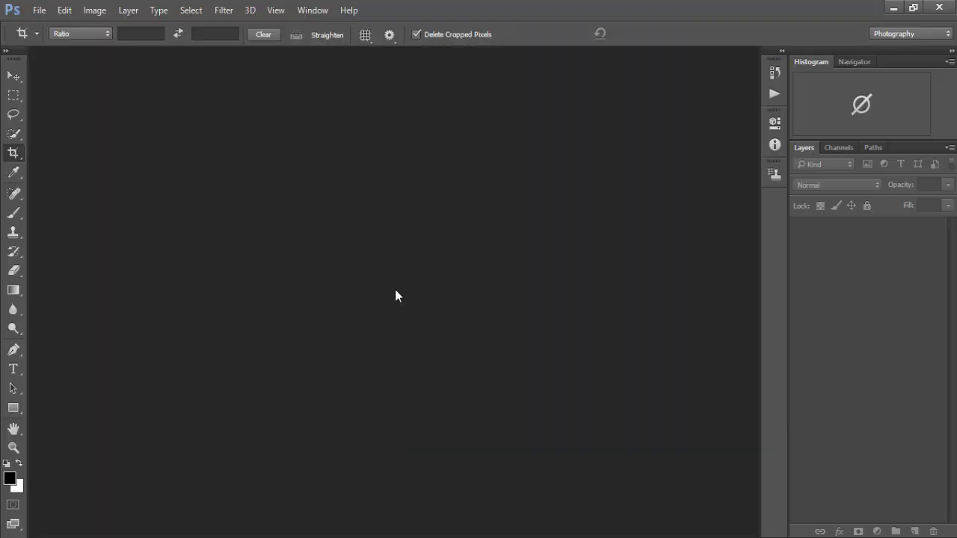
Step: Choose File > Scripts > Browse to load a script
left_click(39, 10)
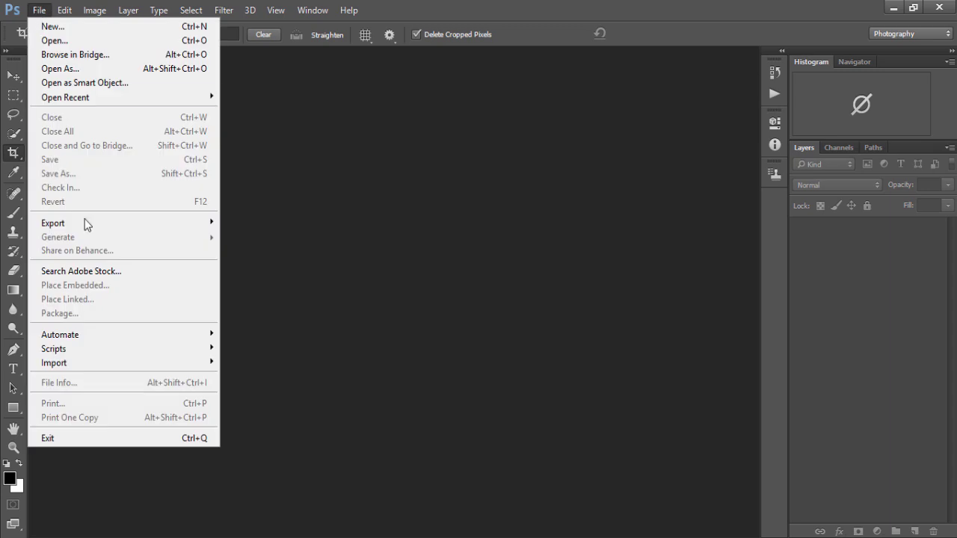
mouse_move(132, 348)
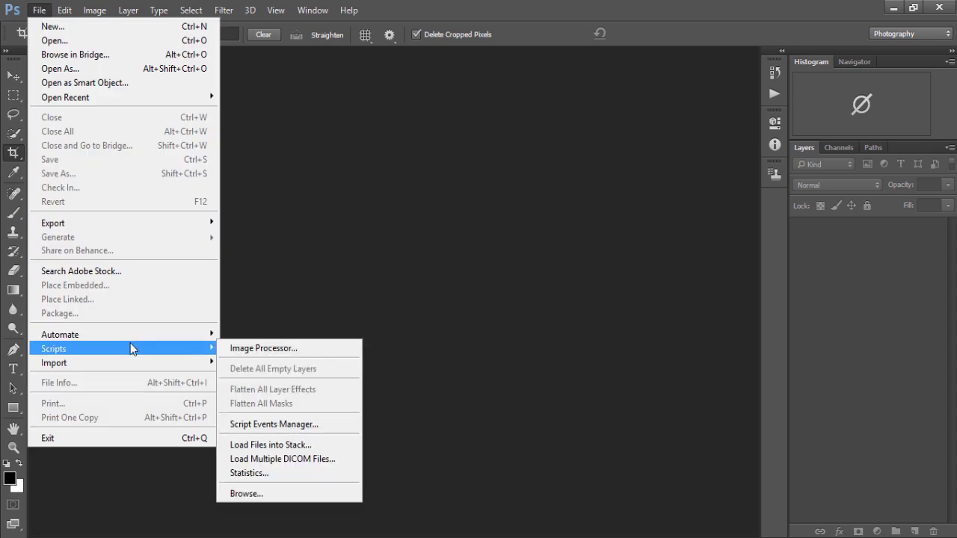
left_click(291, 494)
Step: Navigate from Desktop through Easy Panel and both Easy Panel 2015 folders to the Primary Installer folder
left_click(47, 105)
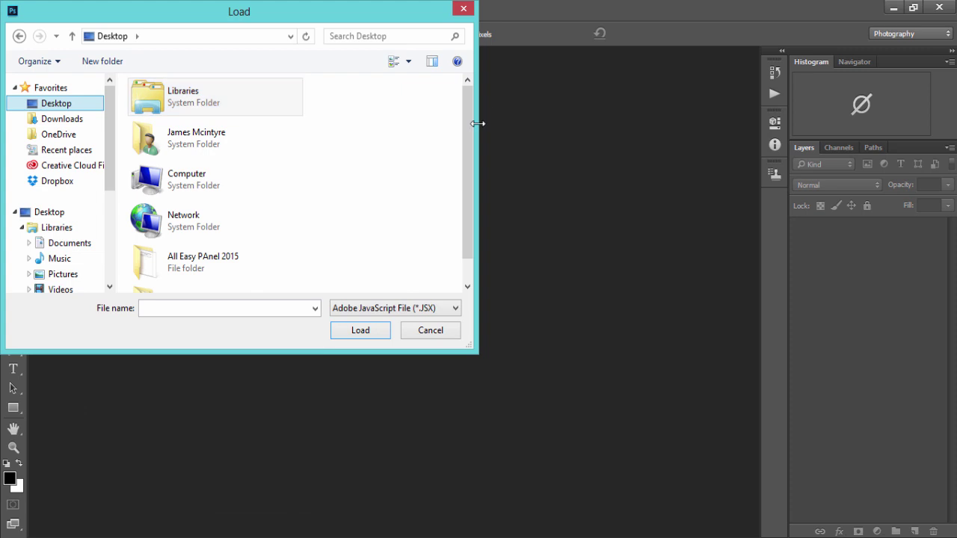
scroll(463, 125, "down", 2)
double_click(211, 269)
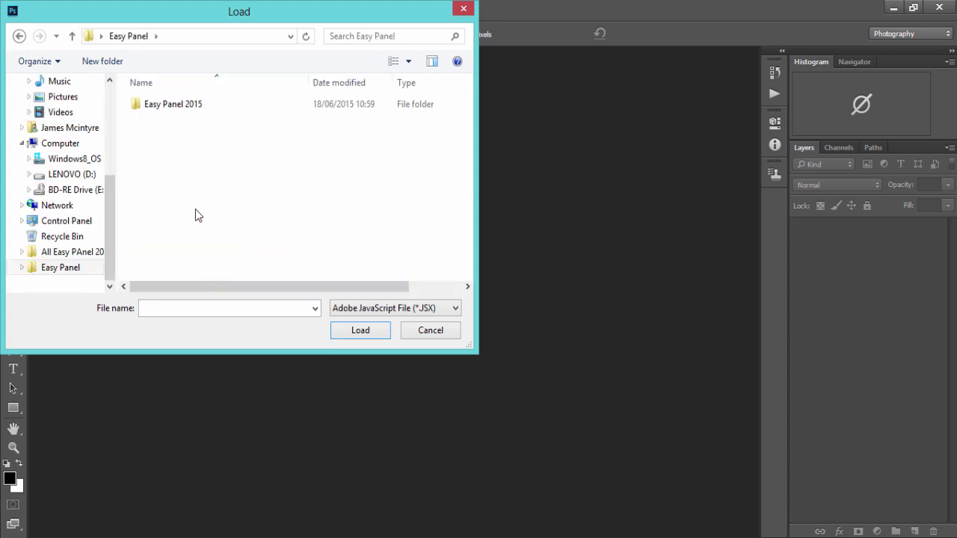
double_click(158, 105)
double_click(159, 104)
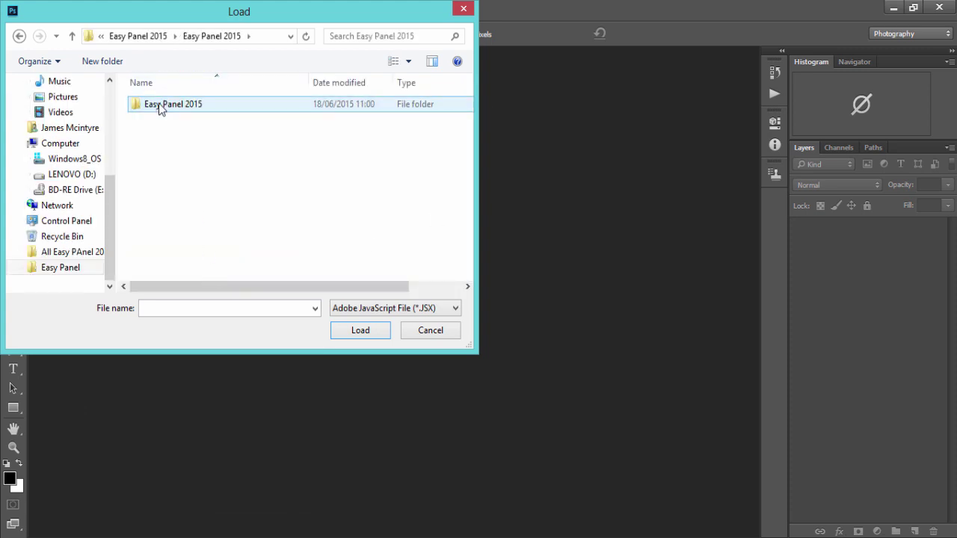
double_click(158, 105)
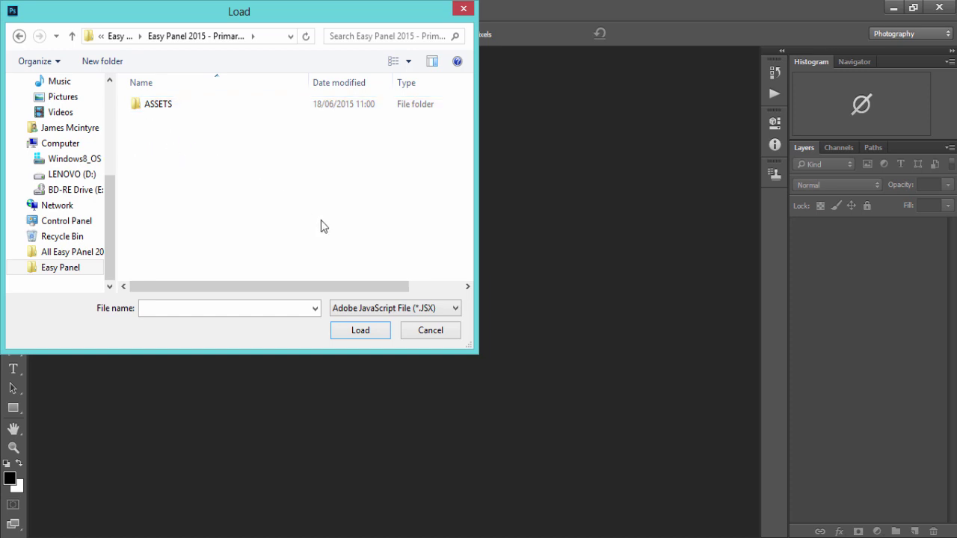
Step: Filter the Load dialog to Adobe JavaScript Binary File (*.JSXBIN) and run Install.jsxbin
left_click(402, 310)
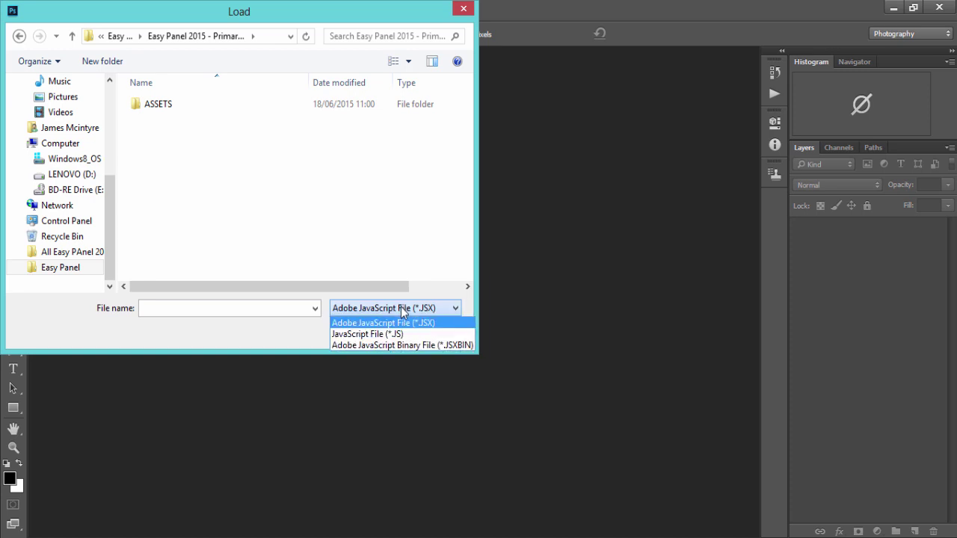
left_click(379, 345)
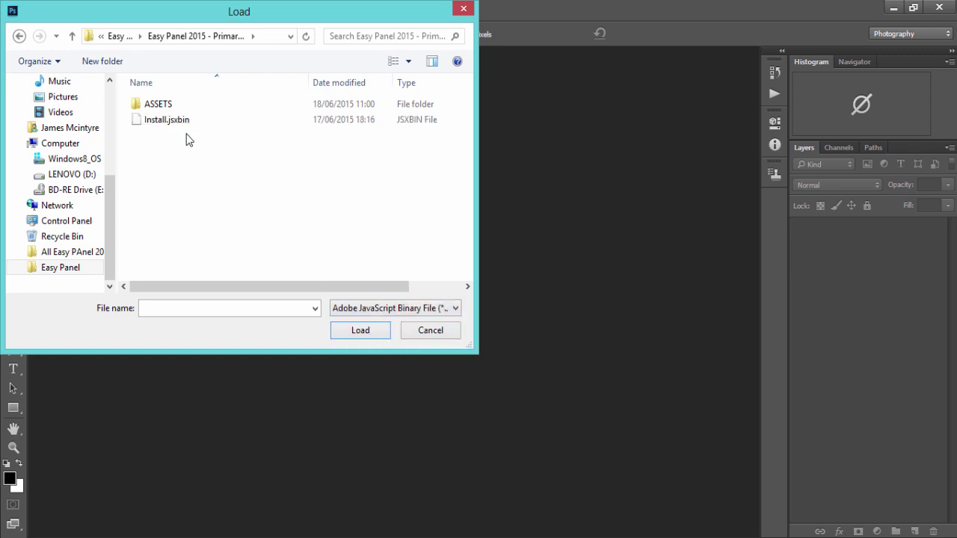
double_click(165, 121)
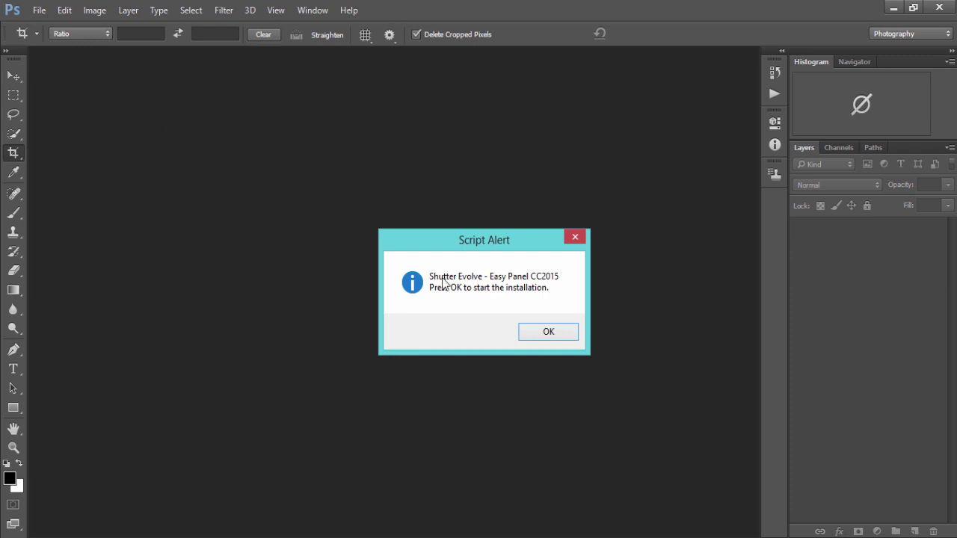
Step: Confirm the Easy Panel installation and dismiss the completion and restart alerts
left_click(545, 336)
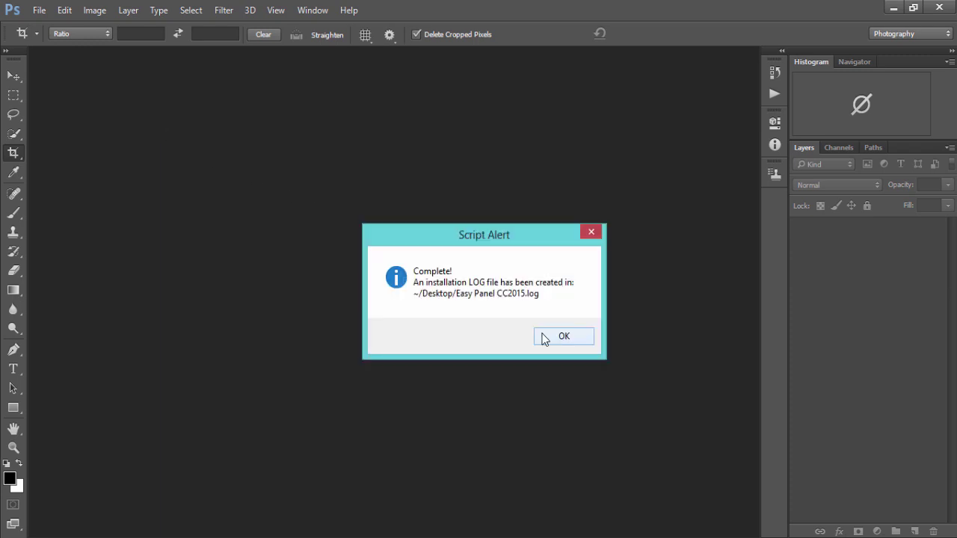
left_click(545, 337)
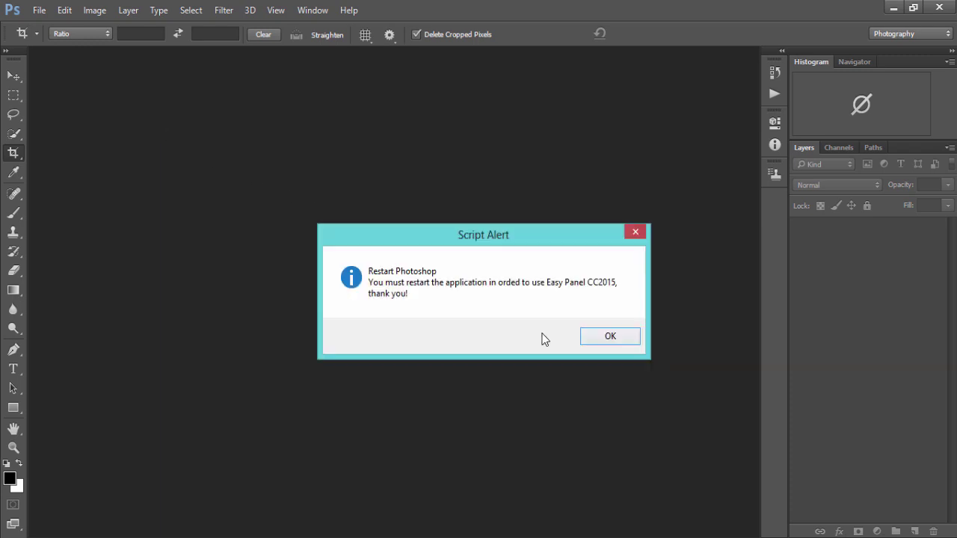
left_click(597, 338)
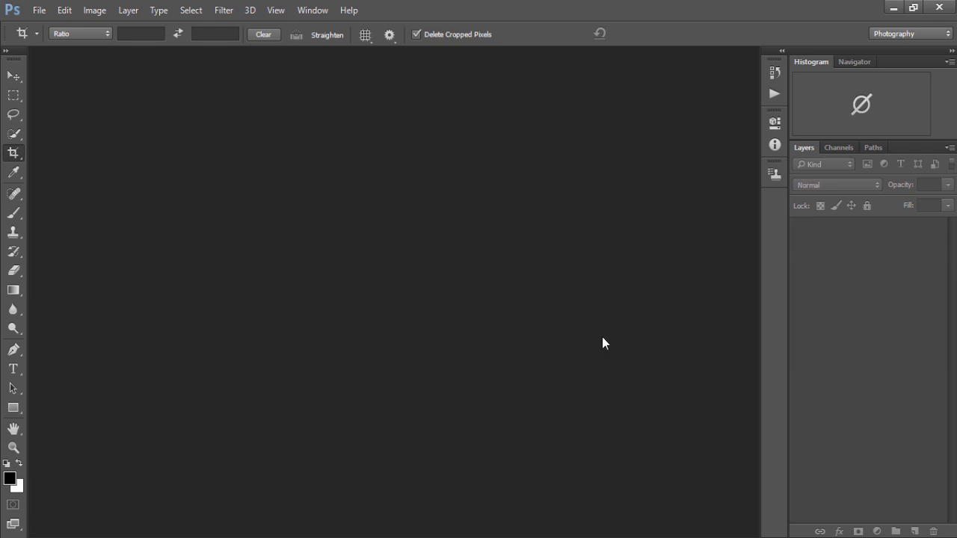
Step: Restart Photoshop and open Window > Extensions > Easy Panel
left_click(939, 7)
left_click(313, 10)
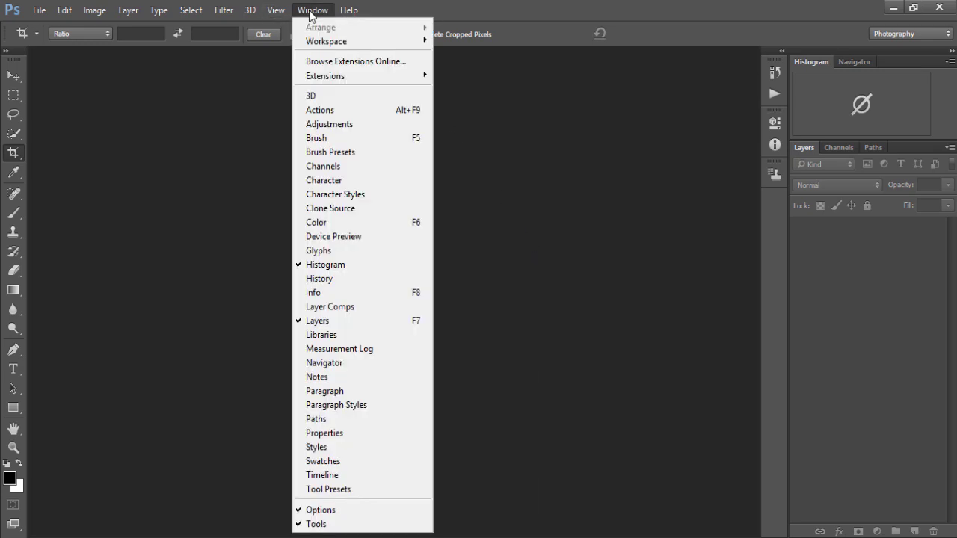
mouse_move(360, 81)
left_click(226, 90)
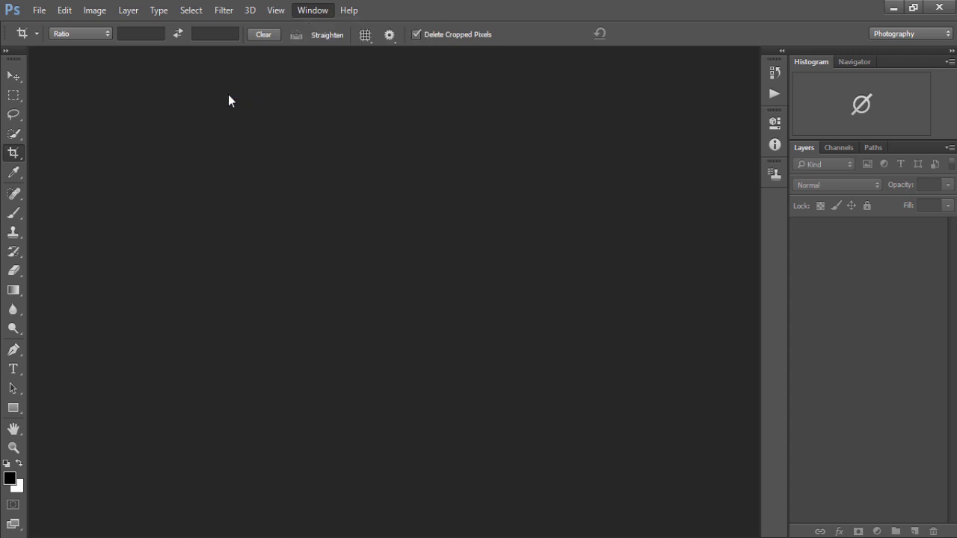